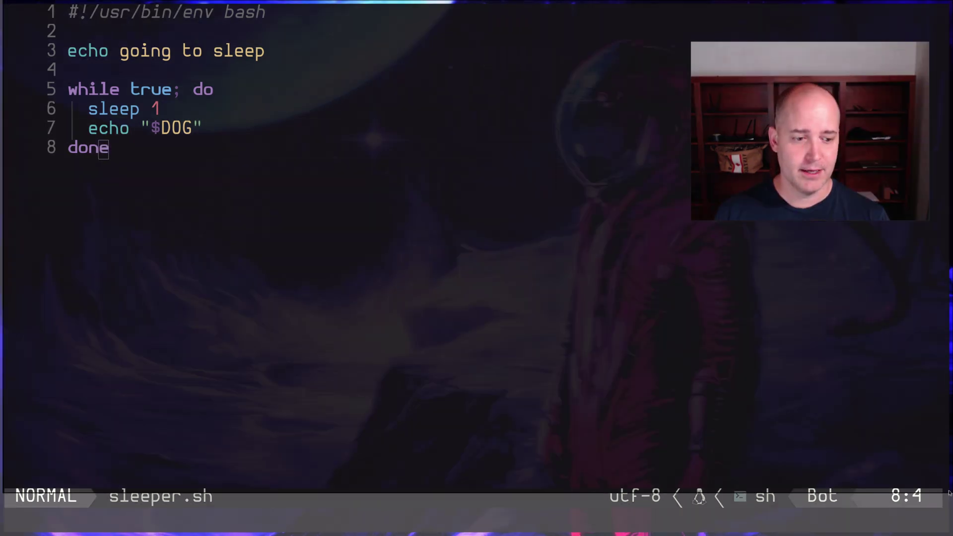
Launch ksnip from the rofi app launcher
left_click(904, 496)
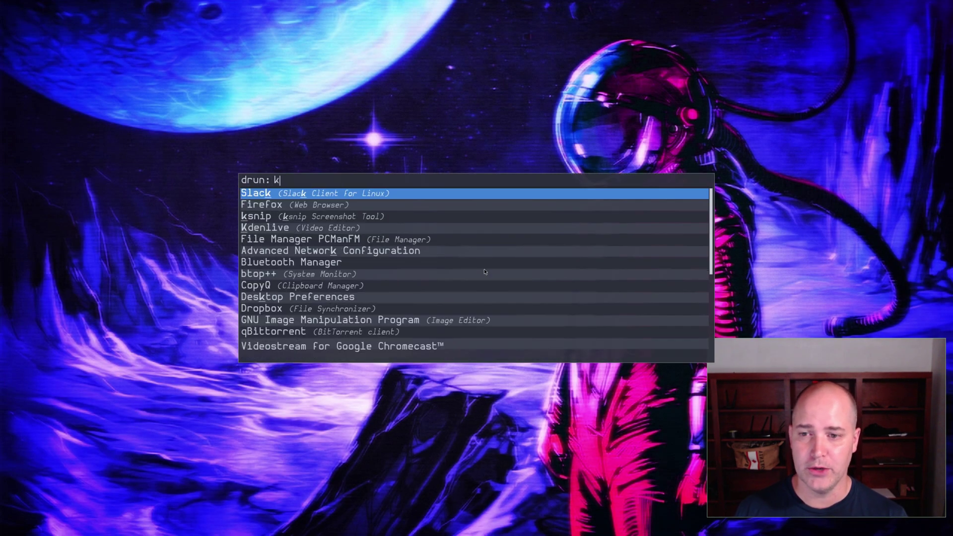
key("Return")
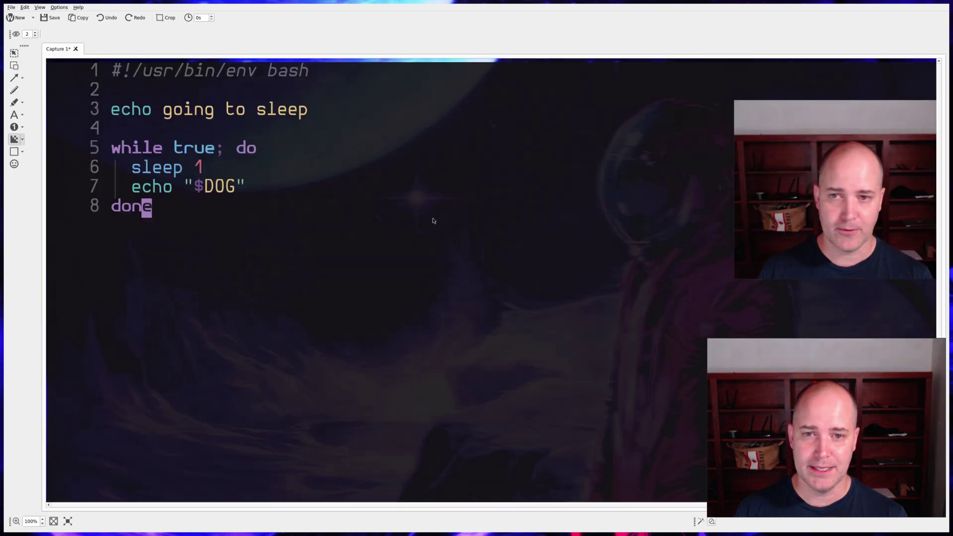
Capture a new screenshot of the sleeper.sh script and fit it to the window
key("ctrl+n")
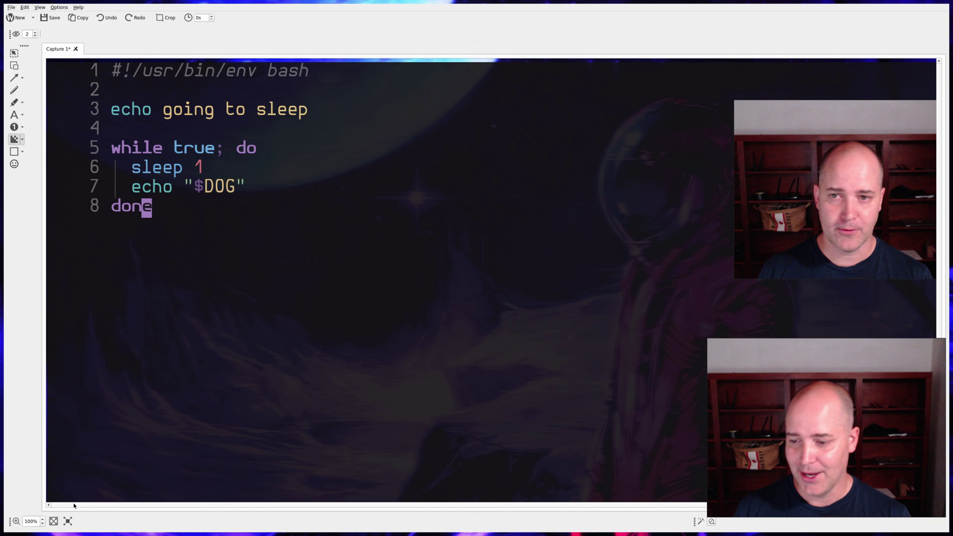
left_click(66, 521)
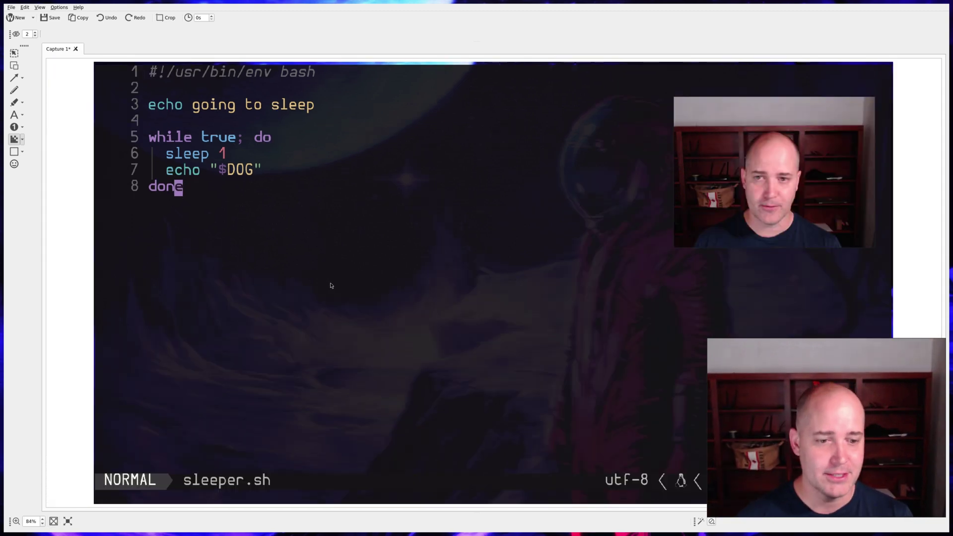
mouse_move(743, 461)
left_click_drag(743, 461, 738, 432)
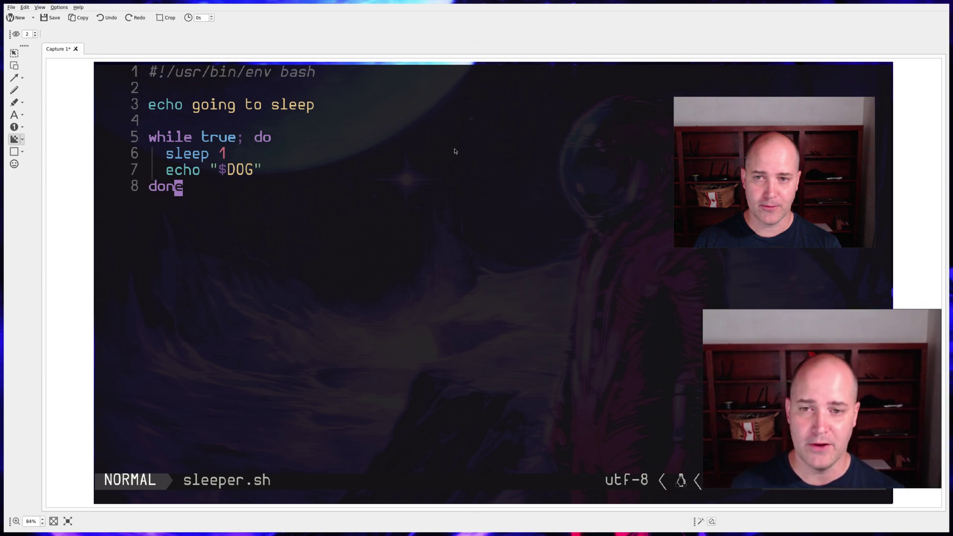
Draw an arrow pointing at line 5 and add a HELLO text box below the script
key("a")
left_click_drag(399, 137, 303, 139)
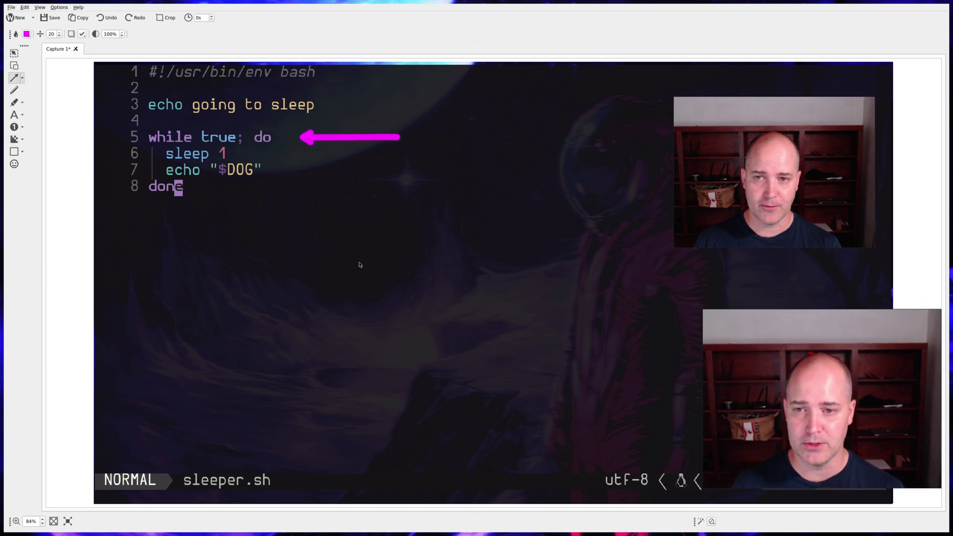
key("t")
left_click(286, 195)
type("HE")
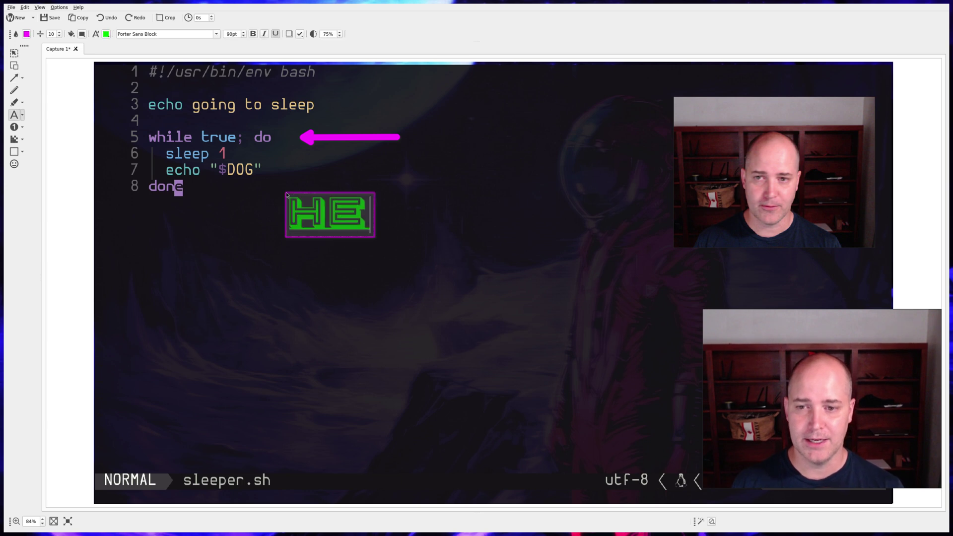
type("LLO")
key("Escape")
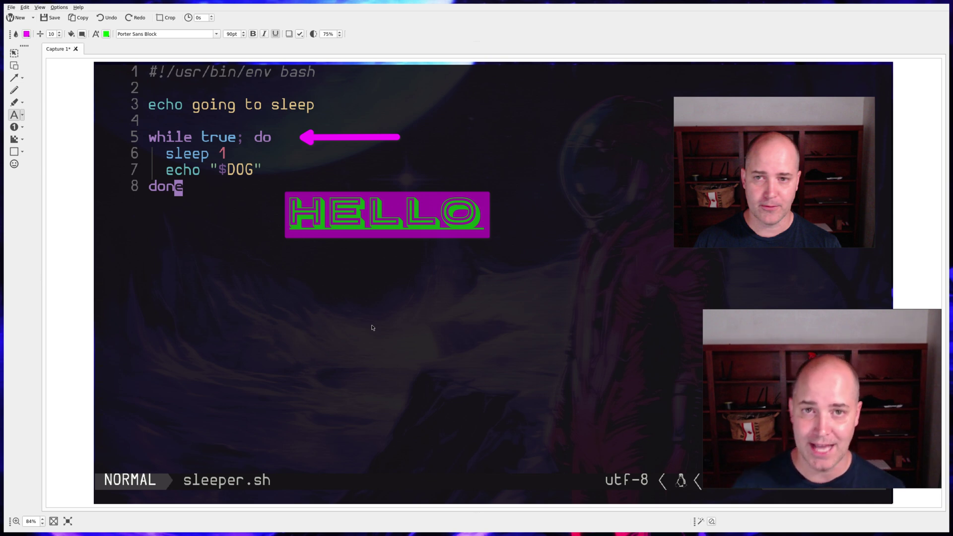
key("x")
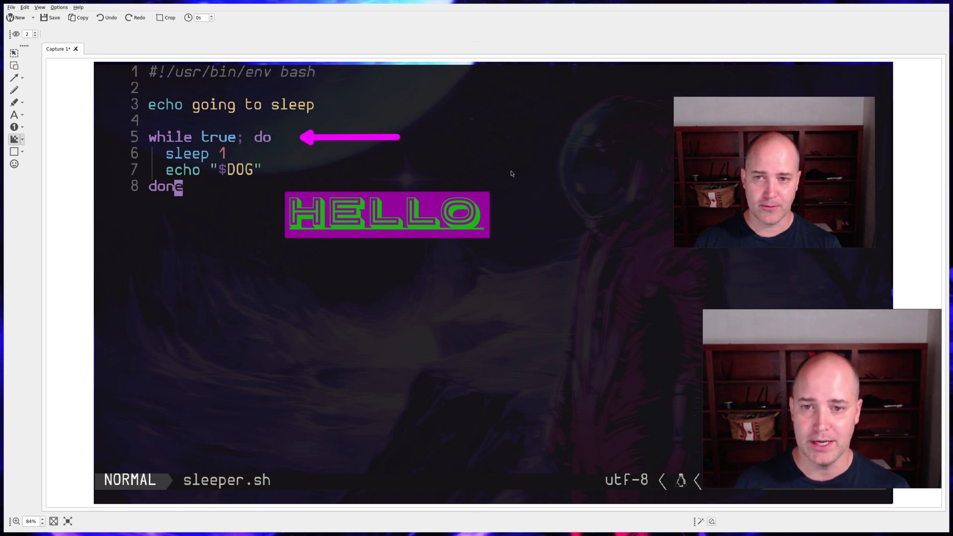
Move the arrow just after line 5 at width 20, and bring the HELLO box beside it
key("s")
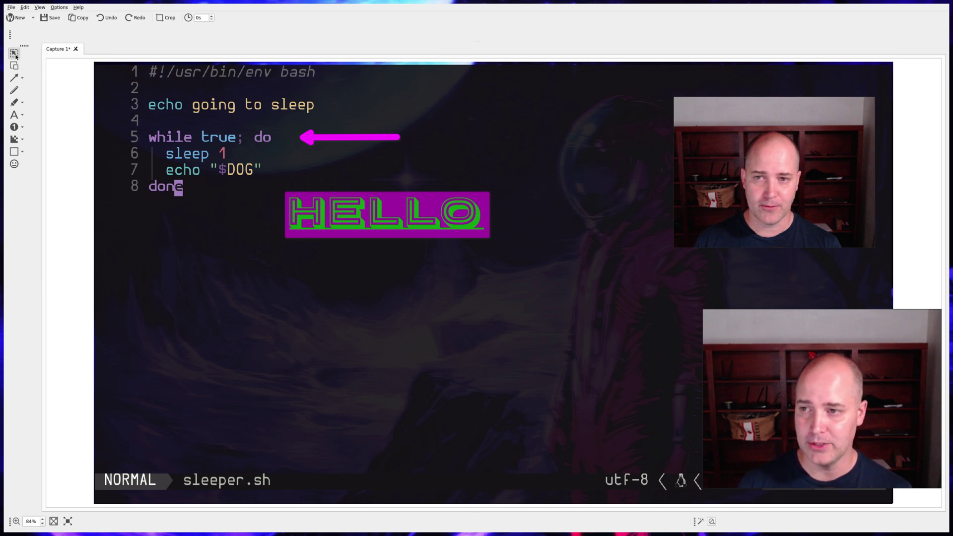
left_click(312, 139)
mouse_move(313, 139)
left_mouse_down()
mouse_move(372, 175)
mouse_move(467, 132)
mouse_move(422, 123)
mouse_move(286, 130)
mouse_move(300, 149)
mouse_move(323, 149)
mouse_move(312, 137)
mouse_move(260, 135)
mouse_move(299, 138)
left_mouse_up()
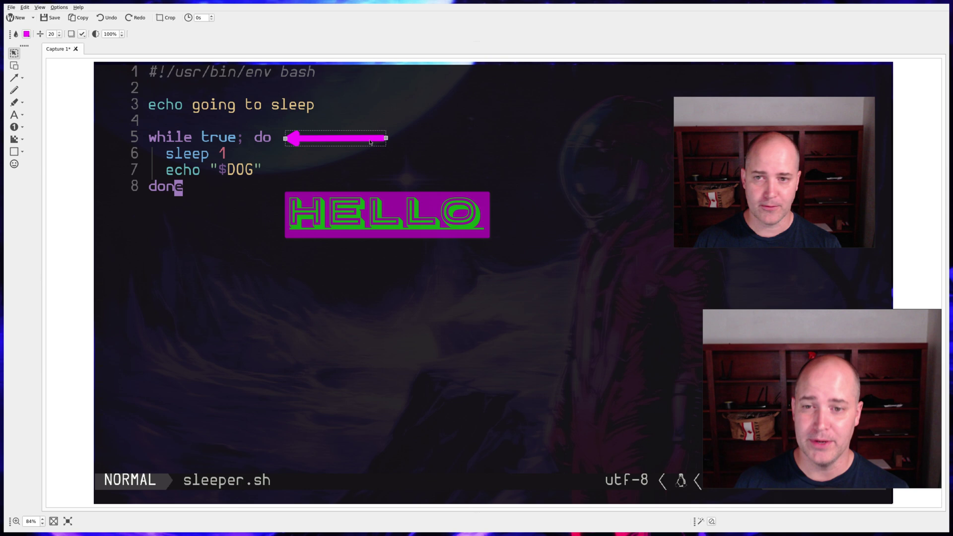
left_click(58, 36)
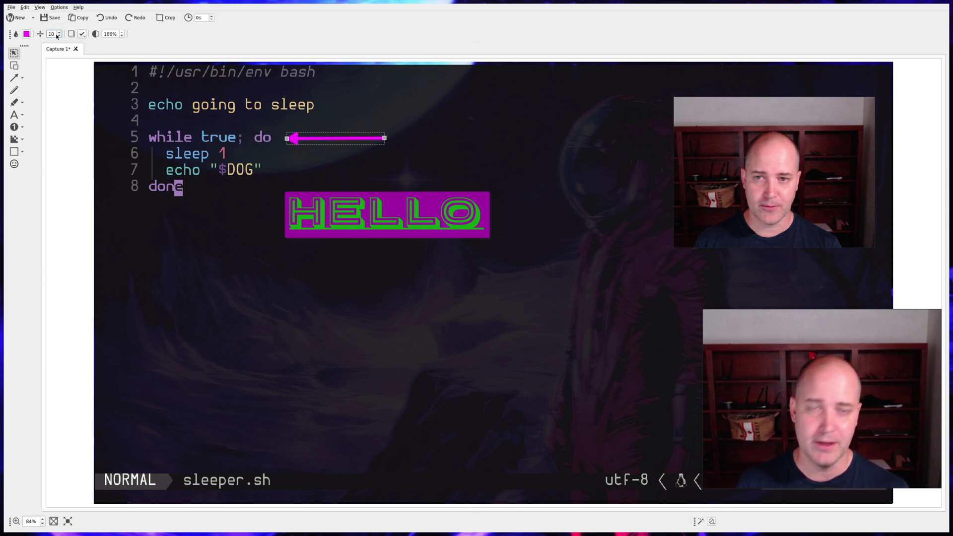
left_click(58, 33)
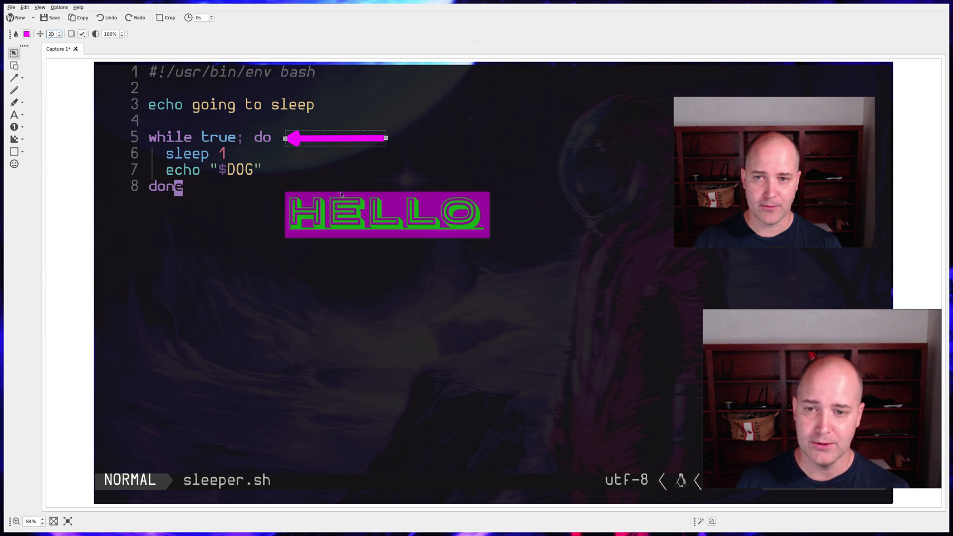
left_click_drag(349, 218, 461, 144)
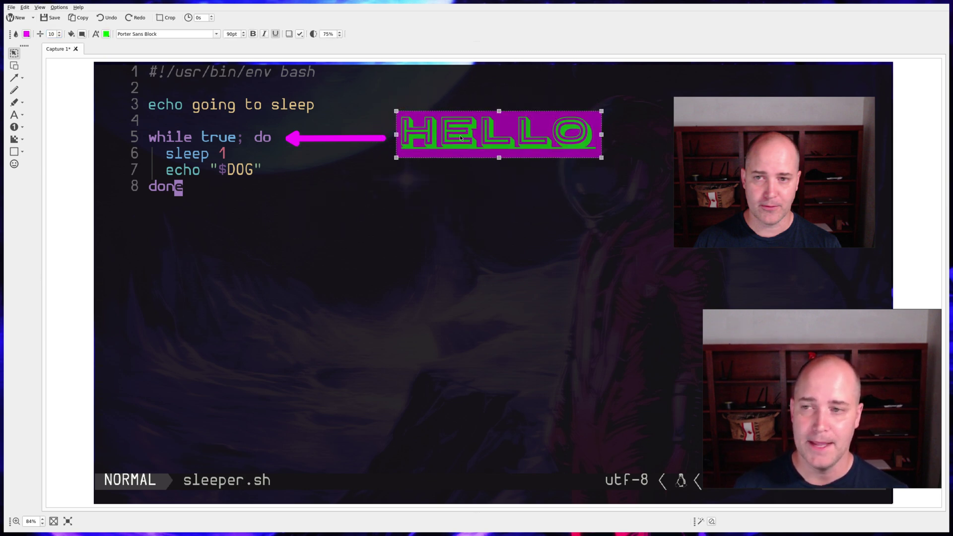
Change the HELLO lettering colour from green to blue
left_click(106, 34)
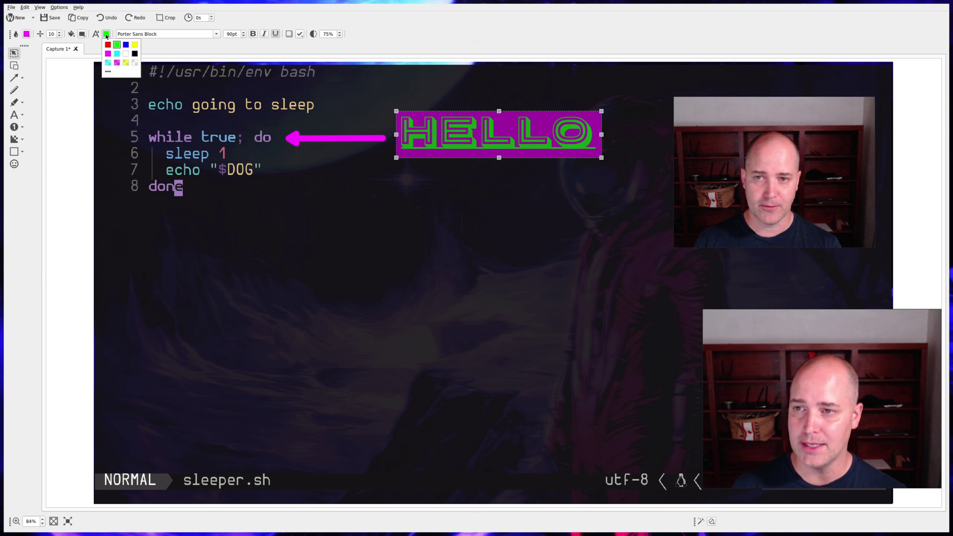
left_click(129, 47)
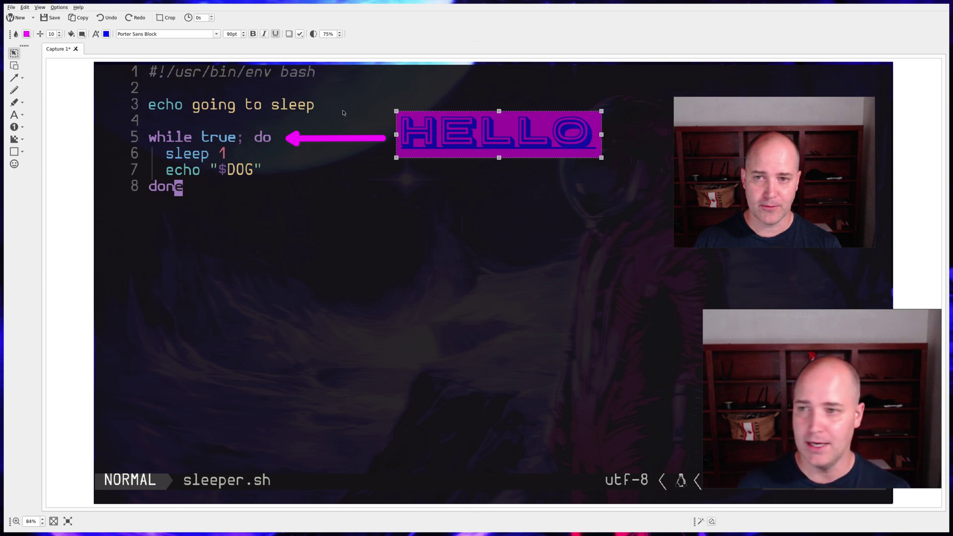
Place an enlarged heart-eyes emoji sticker over the face in the webcam inset
key("i")
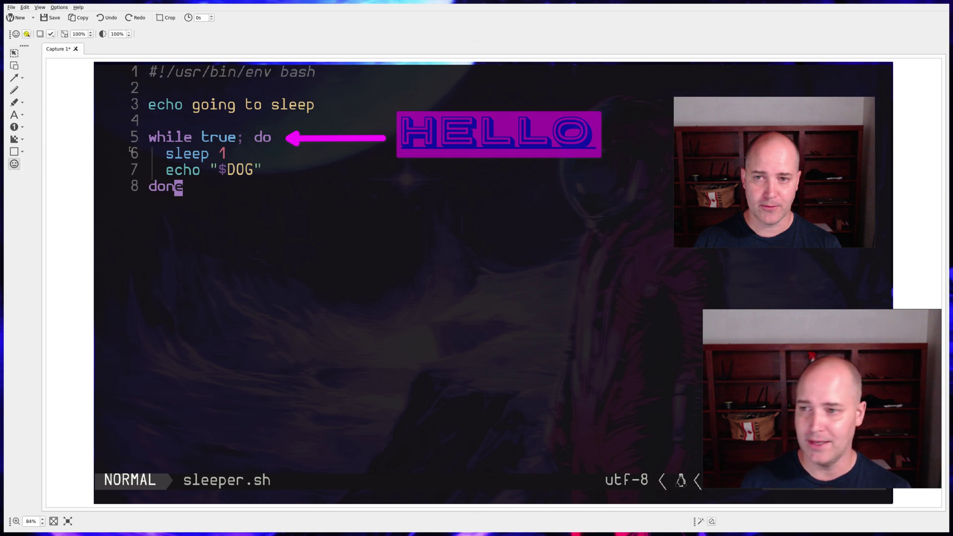
left_click(27, 33)
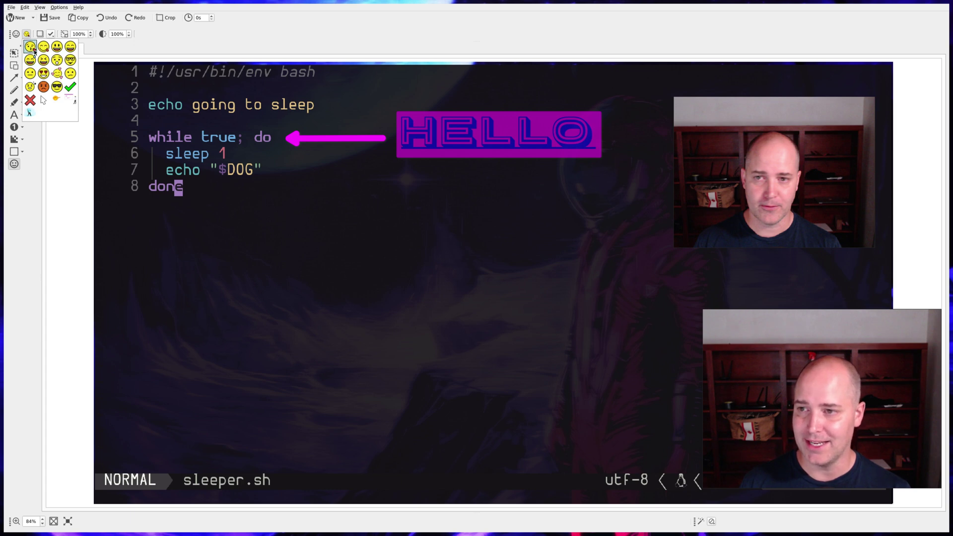
left_click(34, 50)
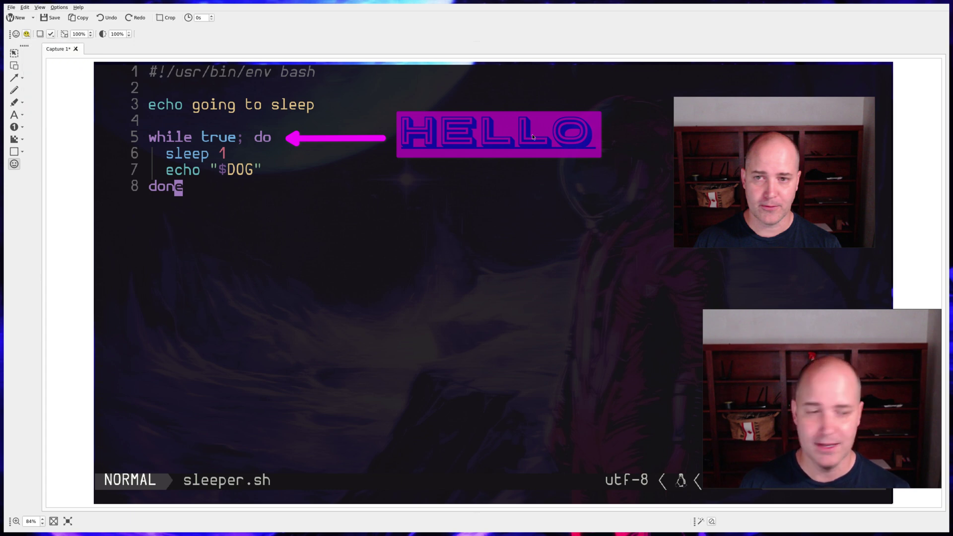
left_click(716, 120)
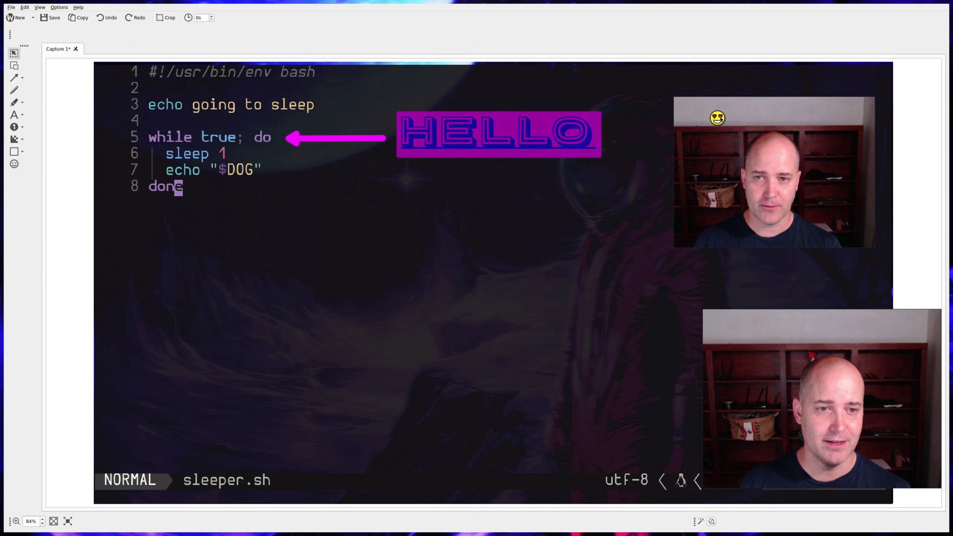
left_click_drag(725, 128, 806, 209)
left_click(695, 180)
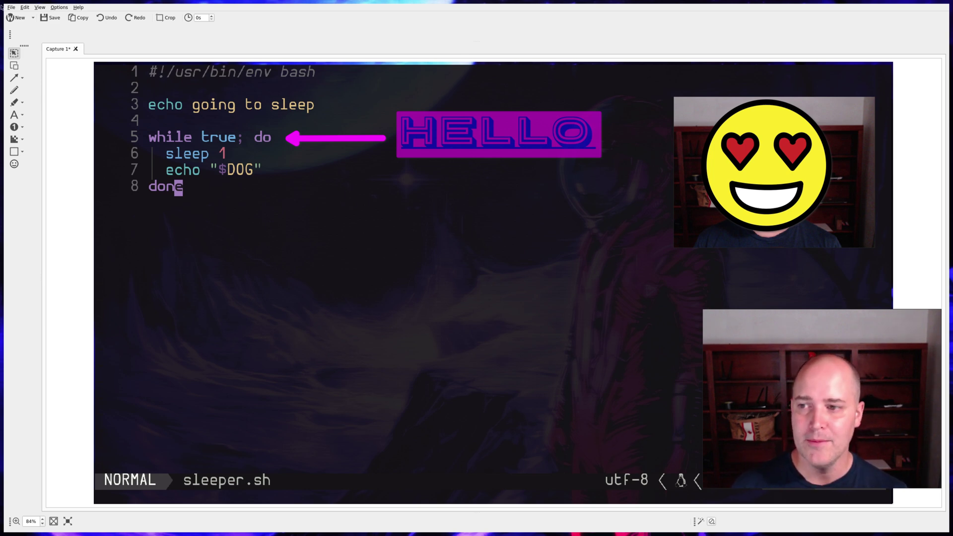
Add the blue figure sticker, enlarge it, and position it below the code
left_click(14, 163)
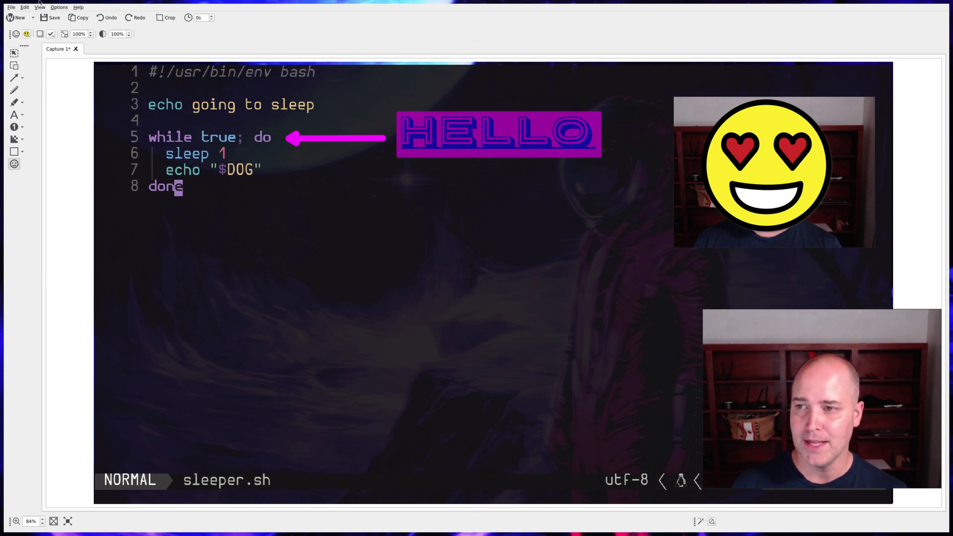
left_click(26, 34)
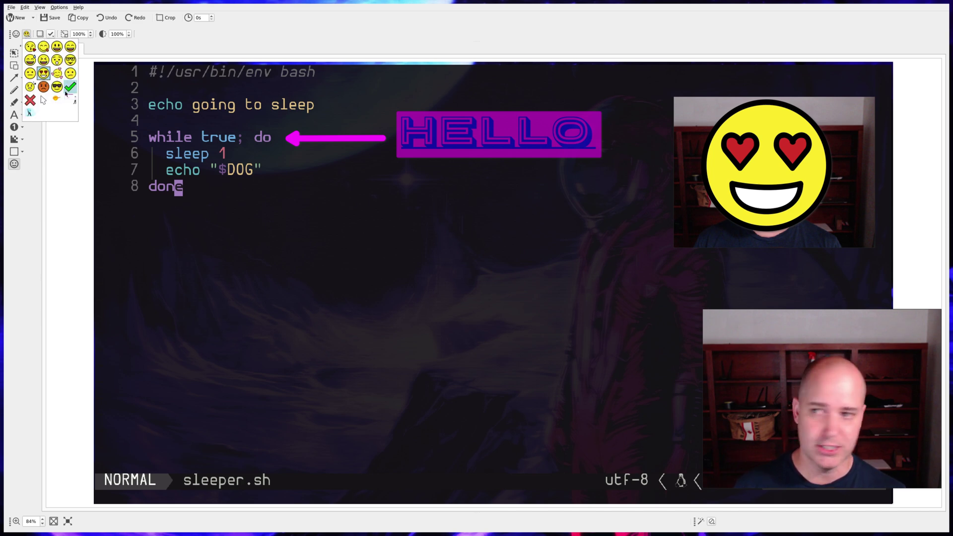
left_click(32, 115)
left_click(303, 234)
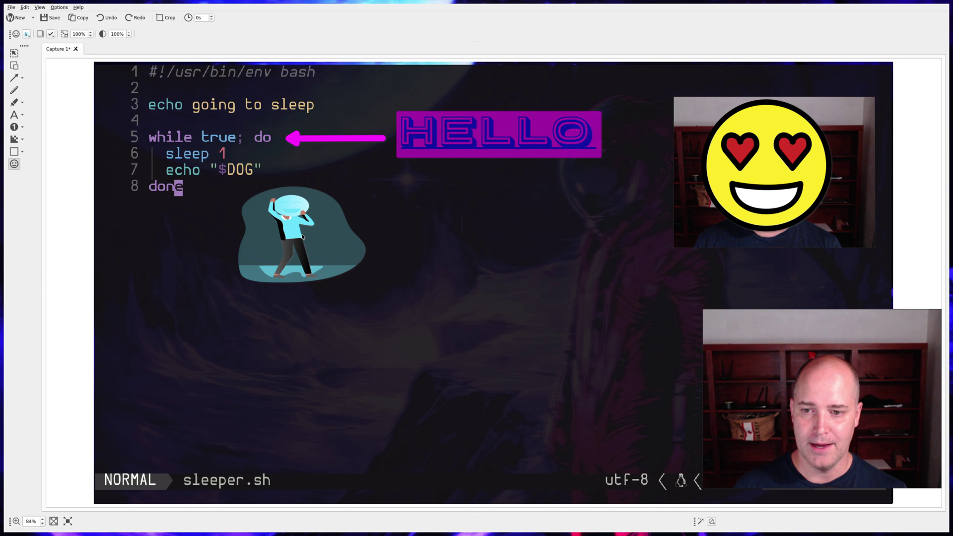
key("s")
left_click(301, 231)
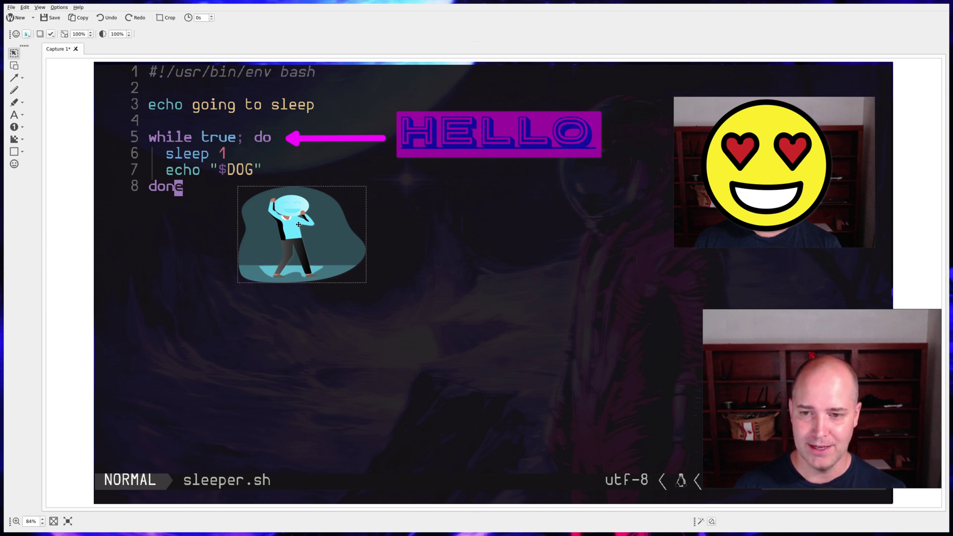
left_click_drag(300, 232, 501, 294)
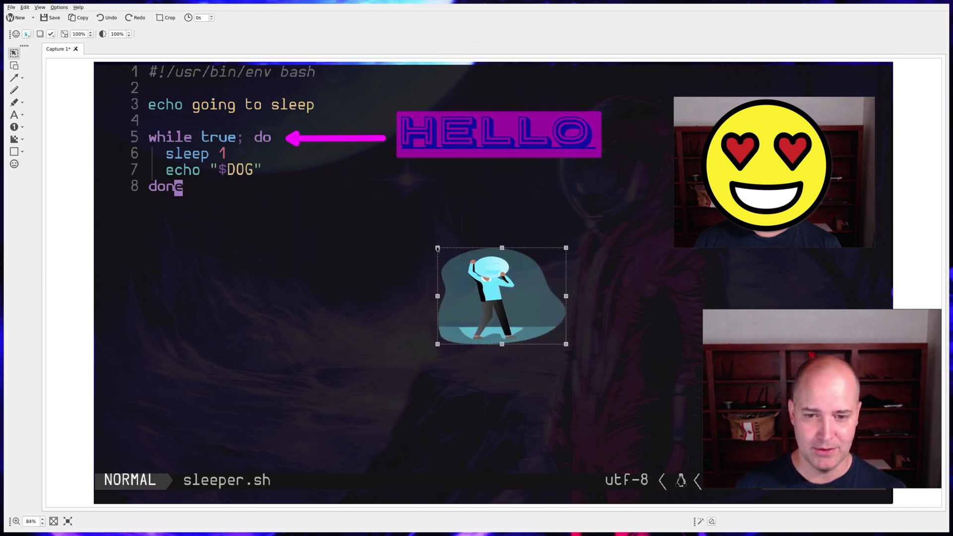
left_click_drag(437, 248, 339, 130)
left_click_drag(488, 243, 404, 314)
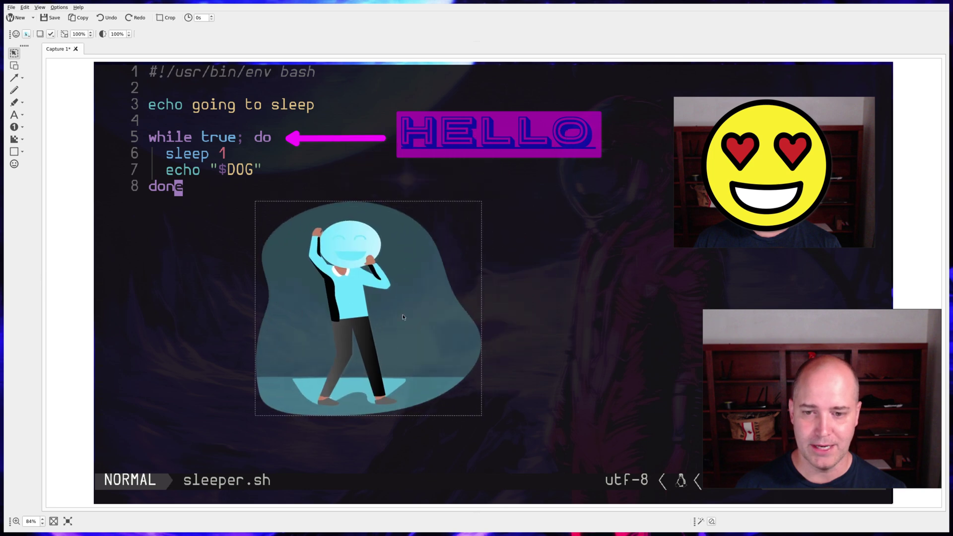
left_click(589, 290)
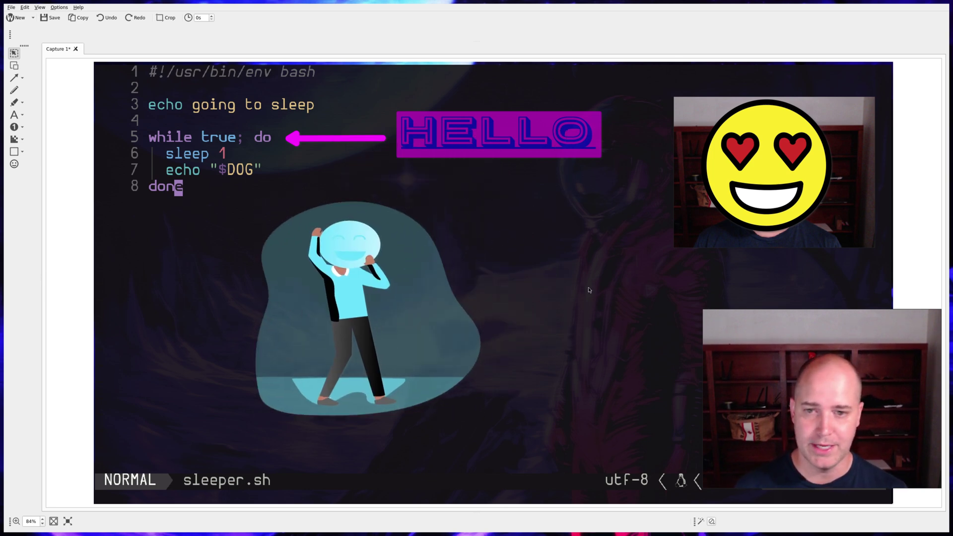
Draw an up-left arrow and add a TESNT! text label below it
key("a")
left_click_drag(589, 266, 499, 205)
key("t")
left_click(564, 291)
type("TESNT!")
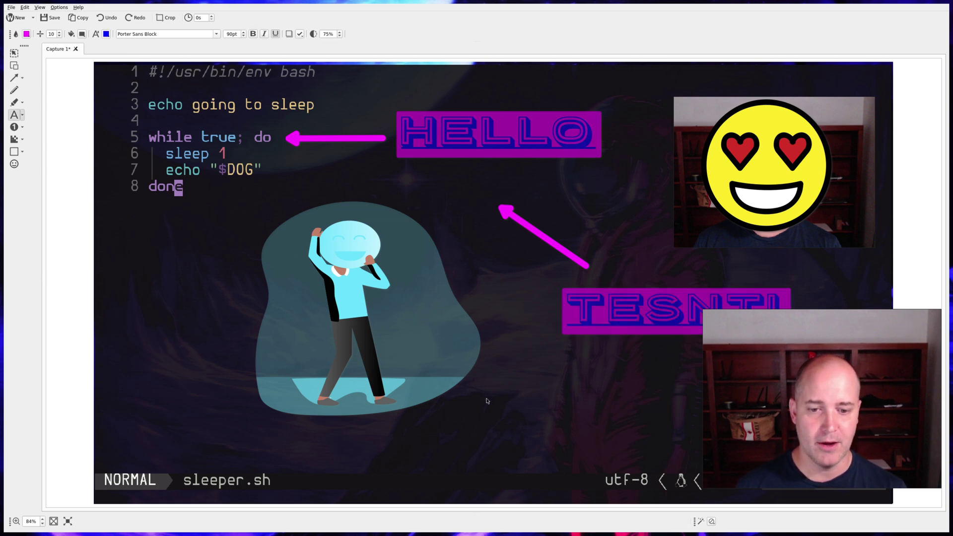
key("Escape")
Draw a red border-only rectangle and move it over the emoji's eyes
key("r")
left_click_drag(501, 380, 633, 429)
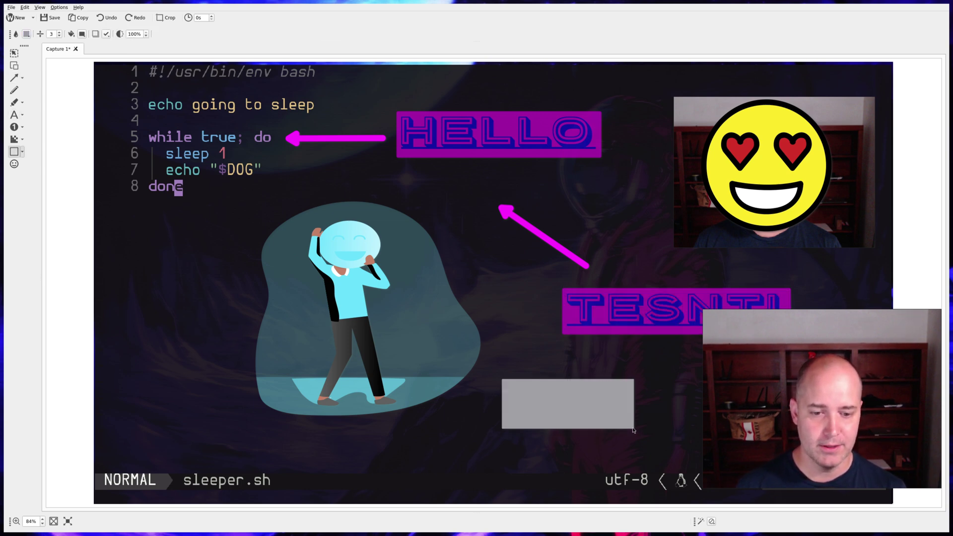
left_click(14, 53)
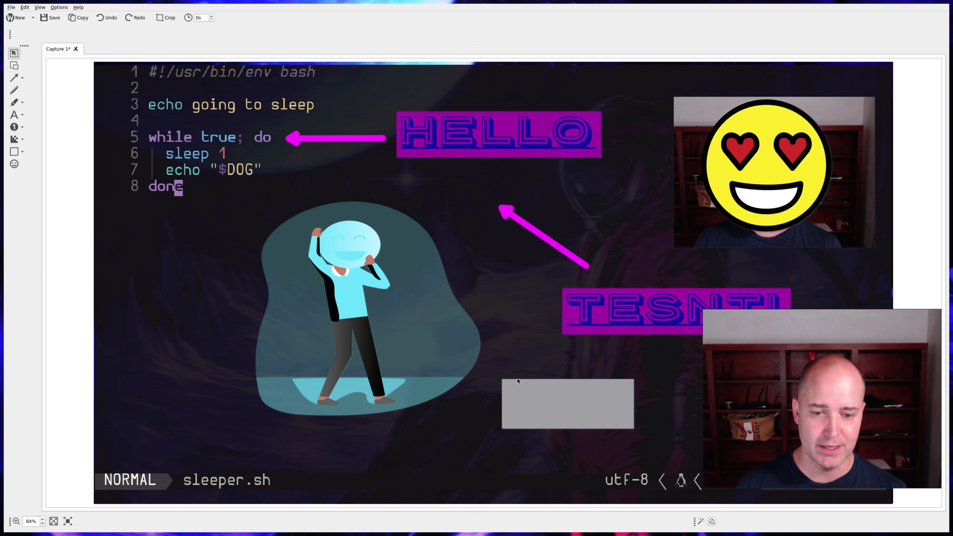
left_click(537, 408)
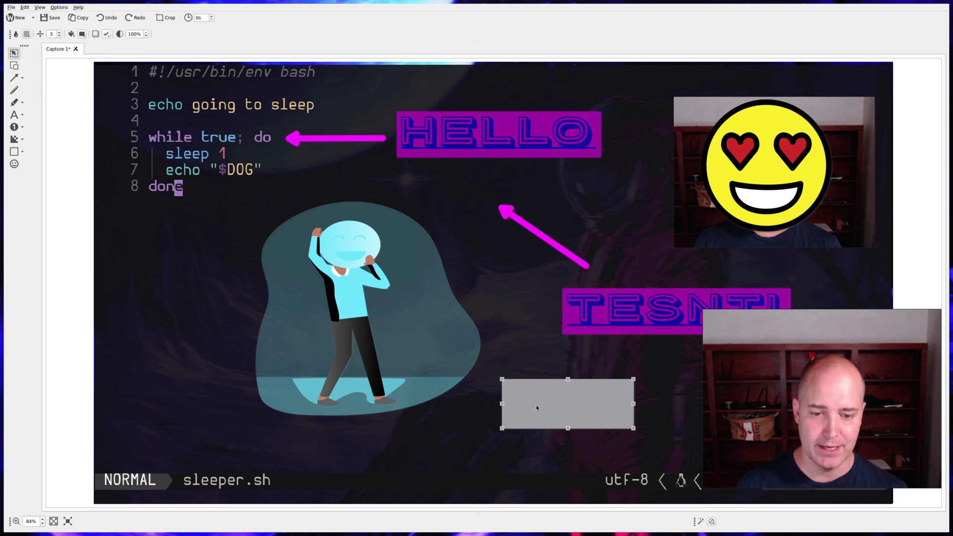
left_click(82, 34)
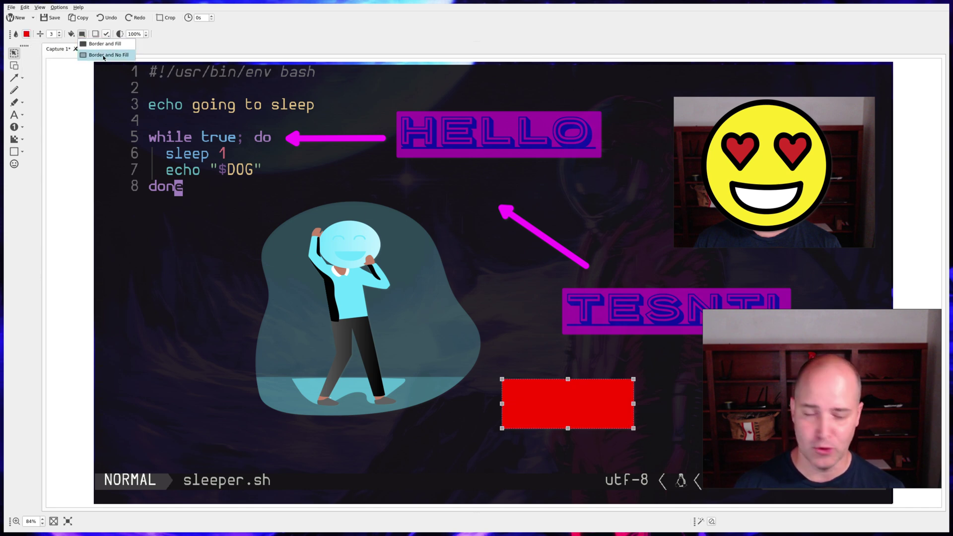
left_click(103, 55)
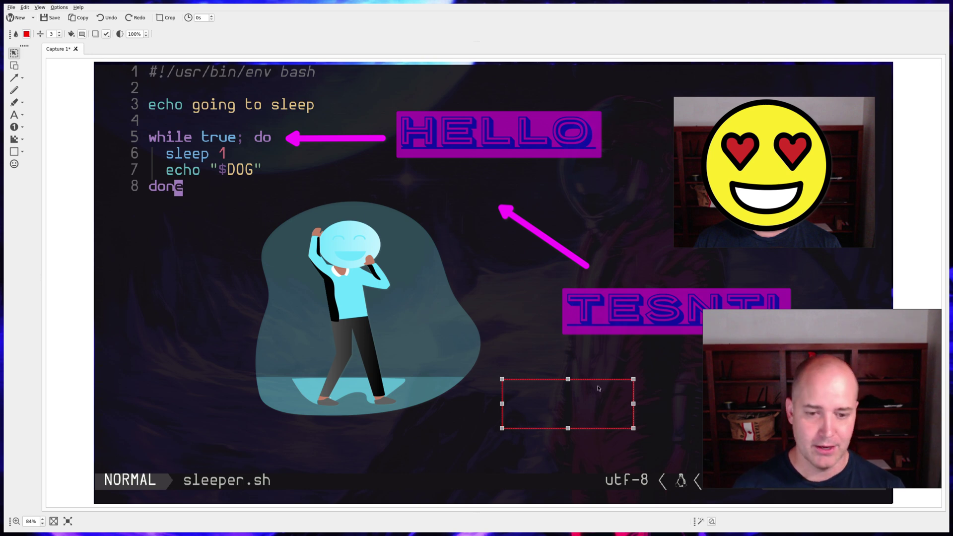
left_click(568, 326)
left_click_drag(497, 369, 625, 450)
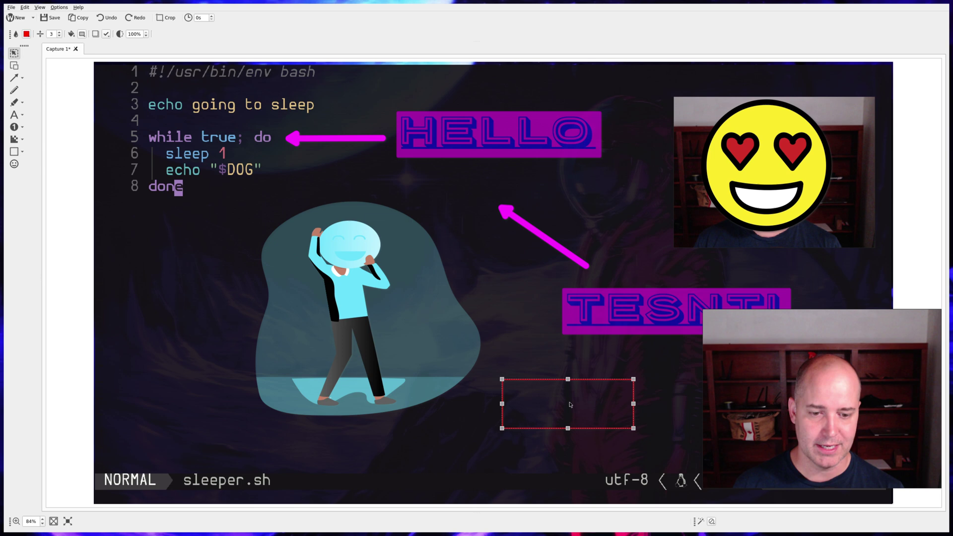
left_click(560, 428)
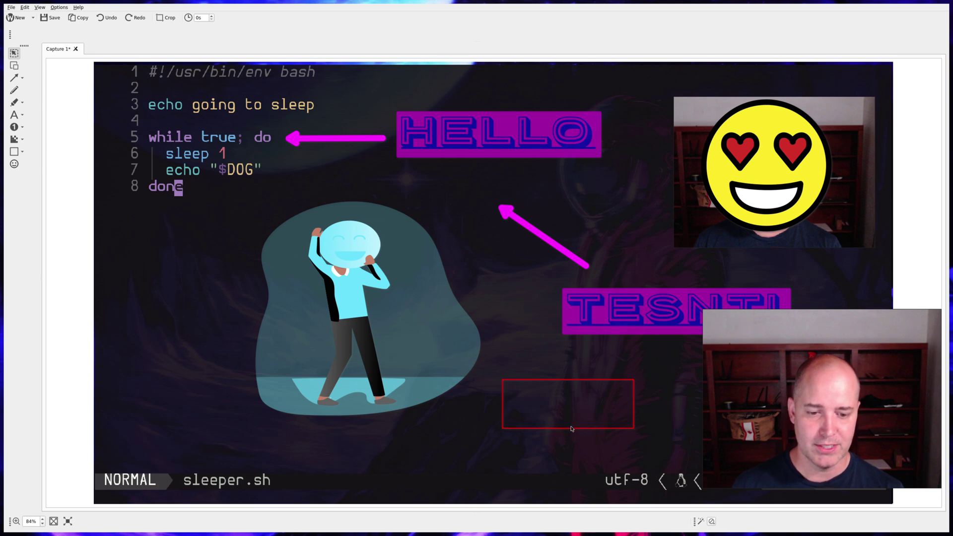
left_click(573, 431)
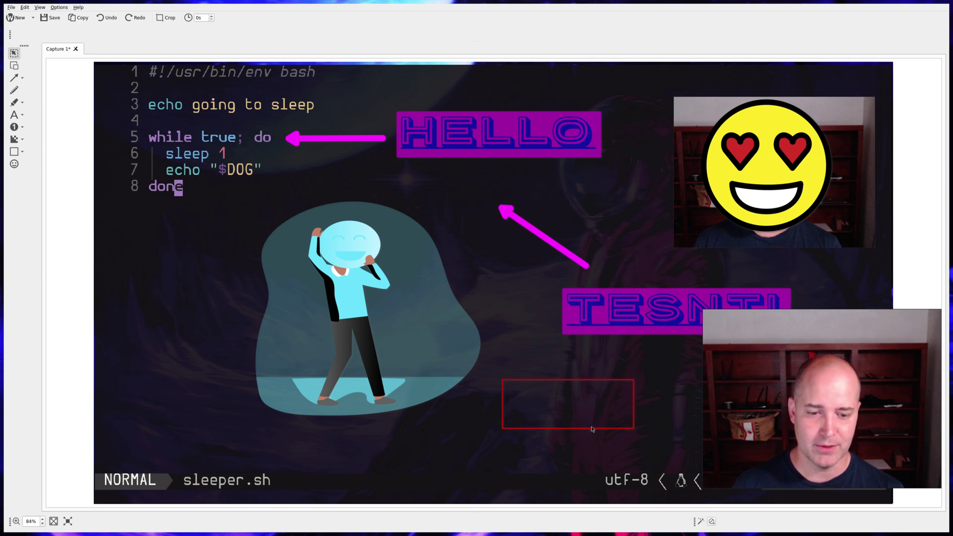
left_click(593, 427)
left_click_drag(595, 426, 785, 178)
Shift the figure sticker right under the arrow tip, then select the HELLO banner
left_click(608, 213)
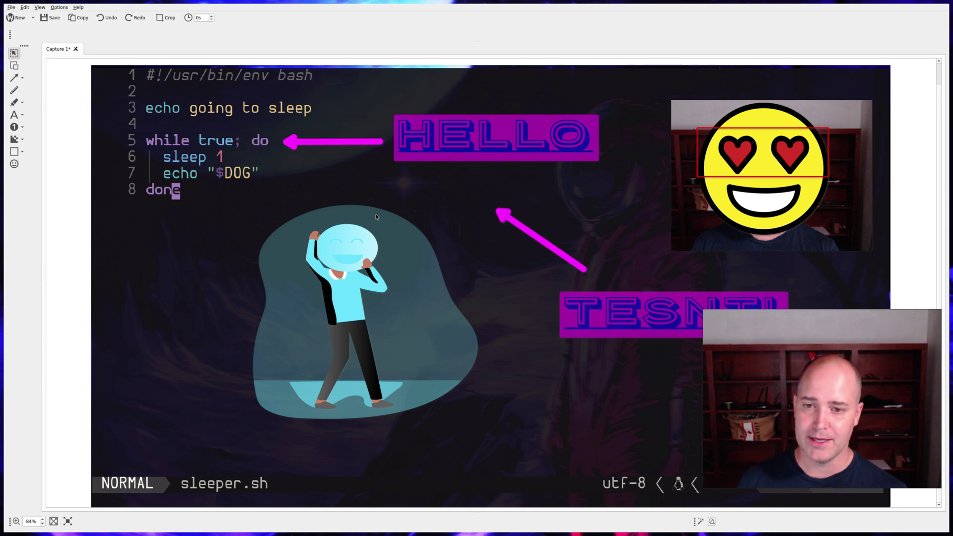
left_click(358, 218)
left_click_drag(358, 218, 314, 225)
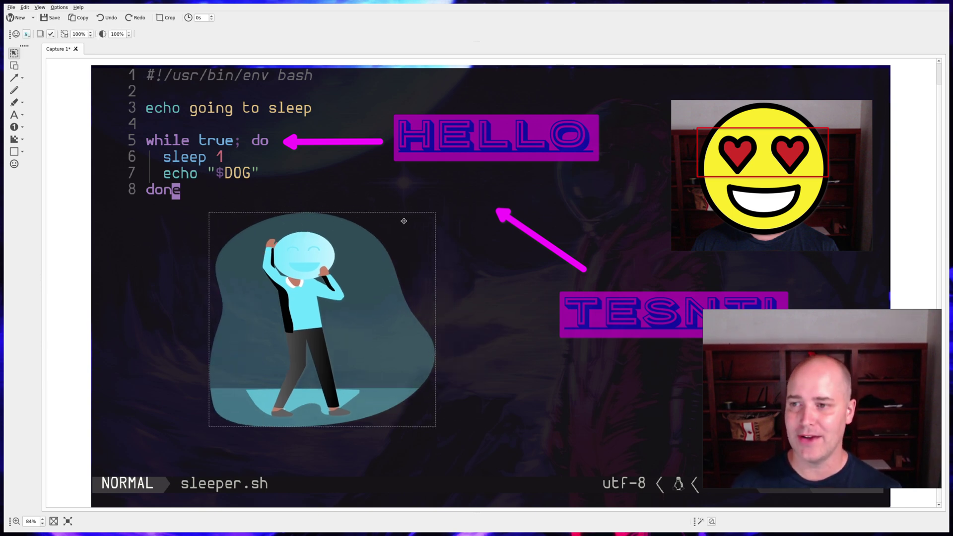
key("ctrl+z")
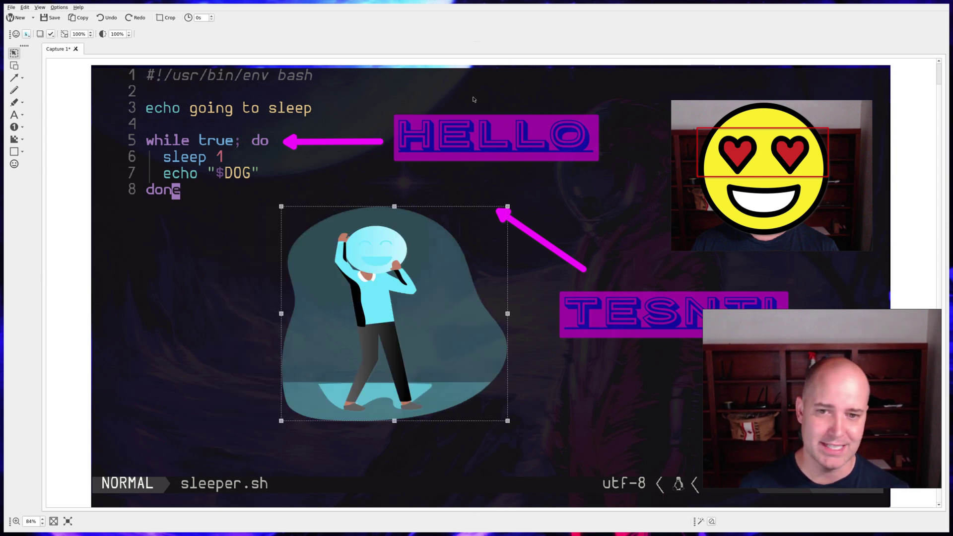
left_click(468, 124)
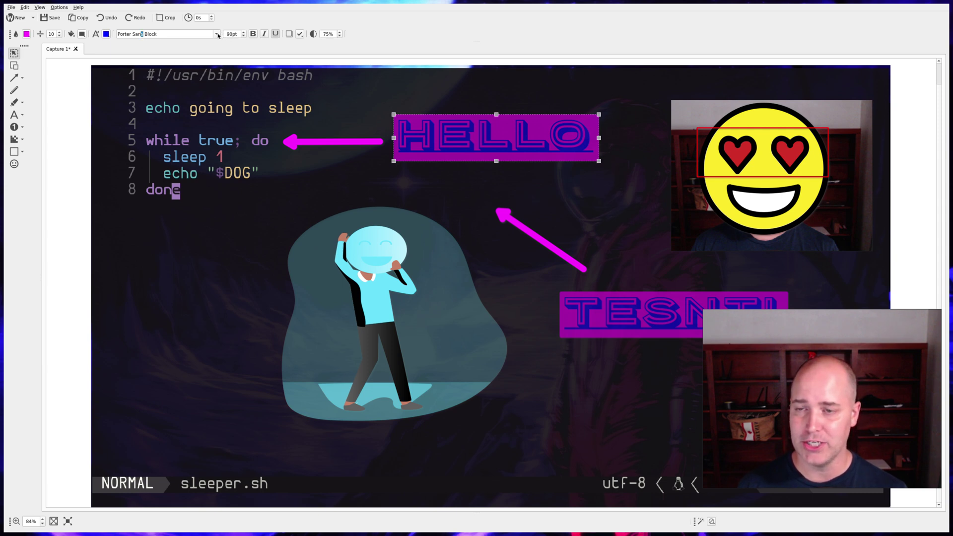
Set the banner font to Poppins Black, enlarge its box, and move the diagonal arrow inside
left_click(217, 35)
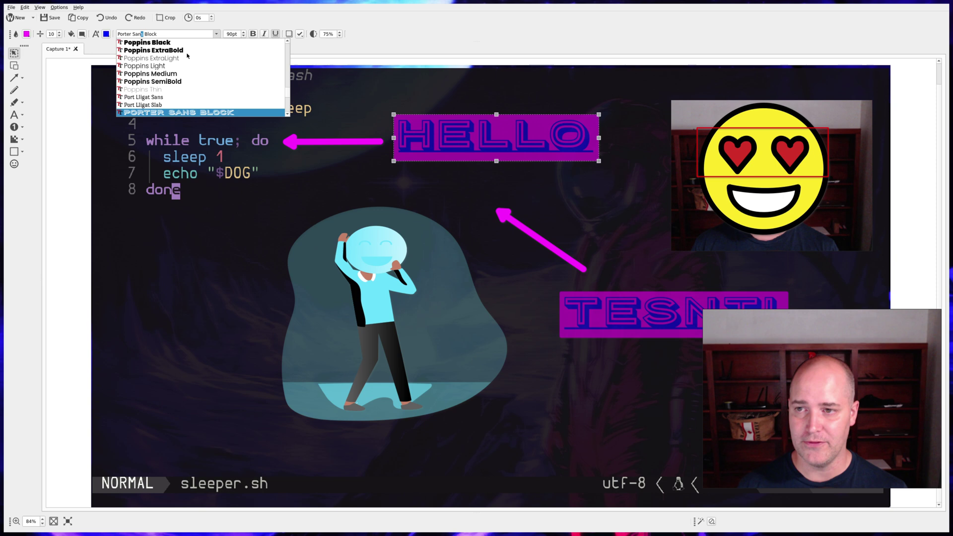
left_click(164, 44)
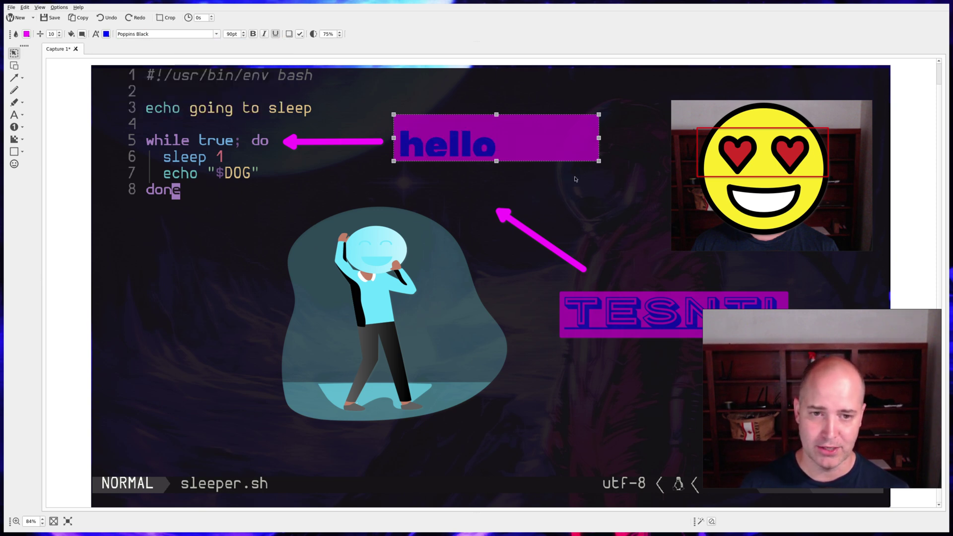
left_click_drag(598, 161, 668, 229)
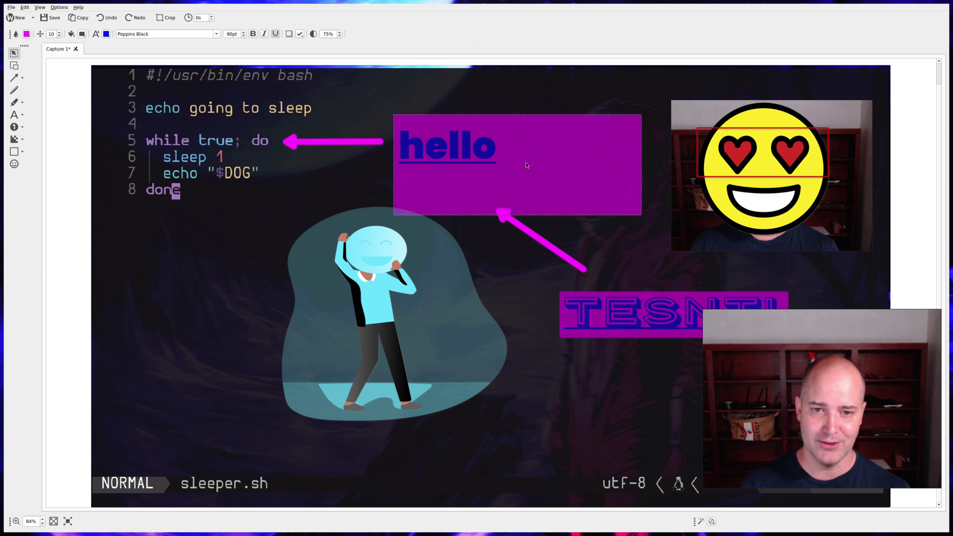
left_click(305, 200)
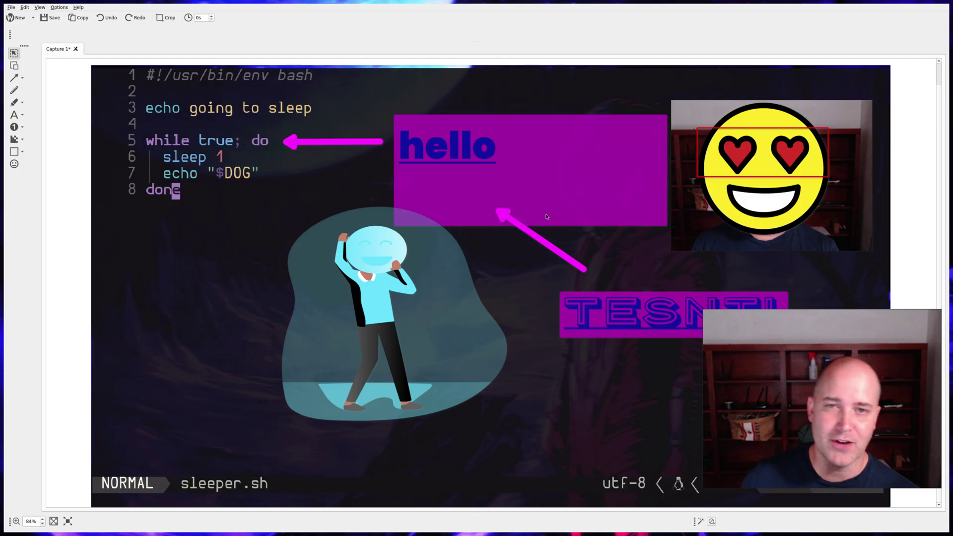
left_click(501, 215)
left_click_drag(501, 215, 539, 151)
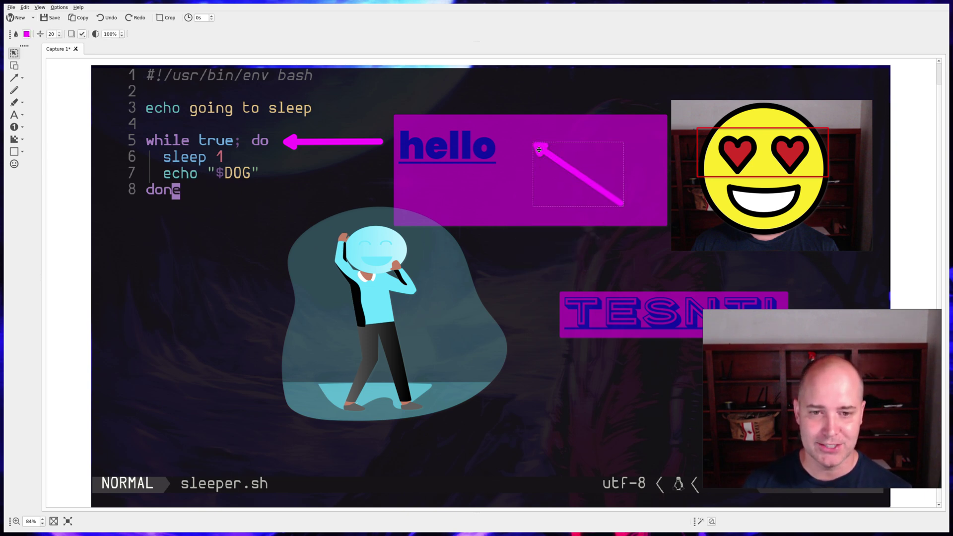